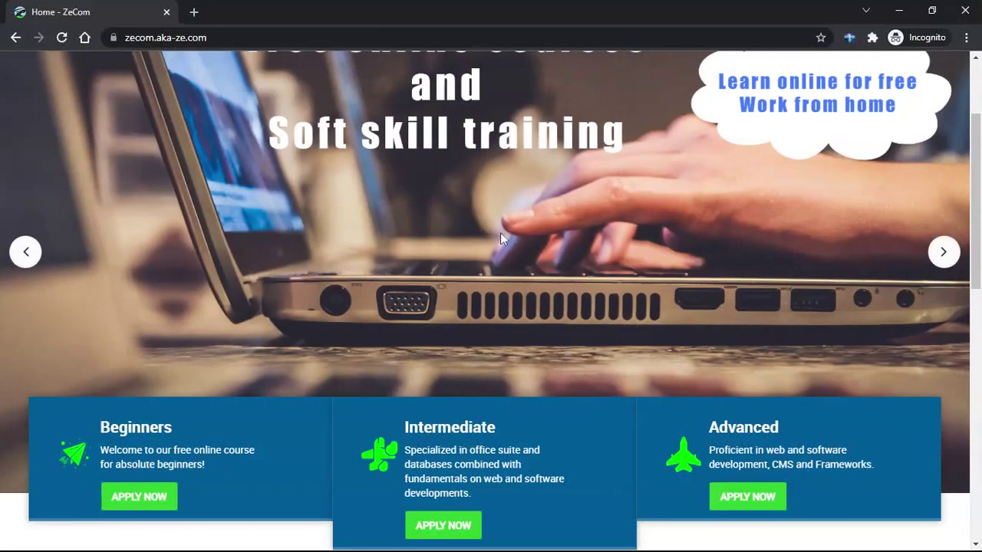
Reload the ZeCom home page and go to the user login page.
scroll(500, 238, "up", 3)
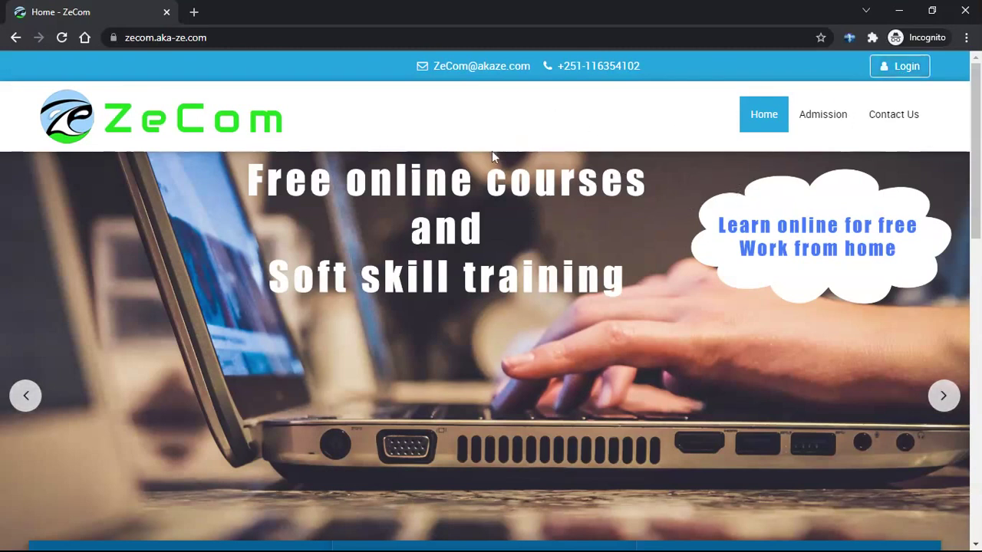
scroll(322, 133, "down", 1)
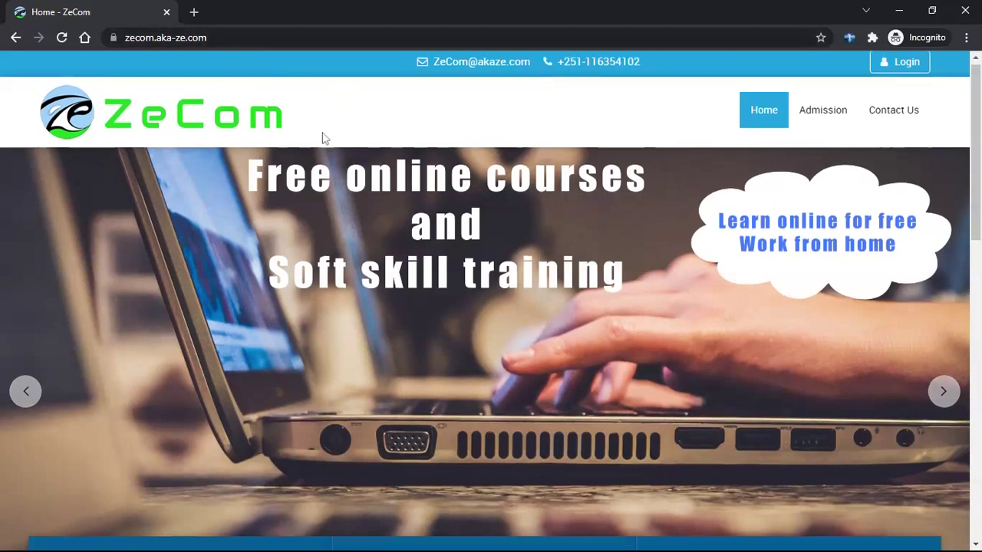
key("ctrl+l")
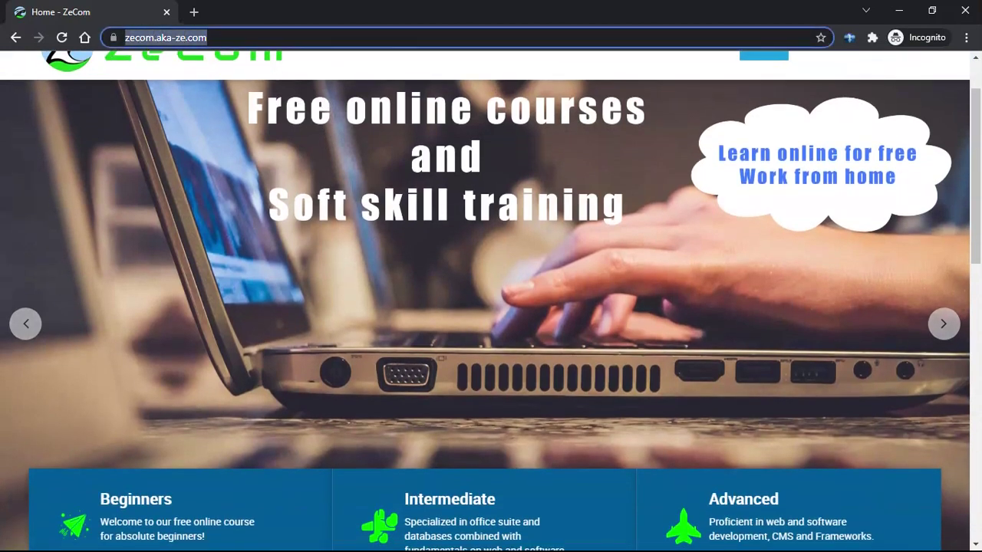
key("End")
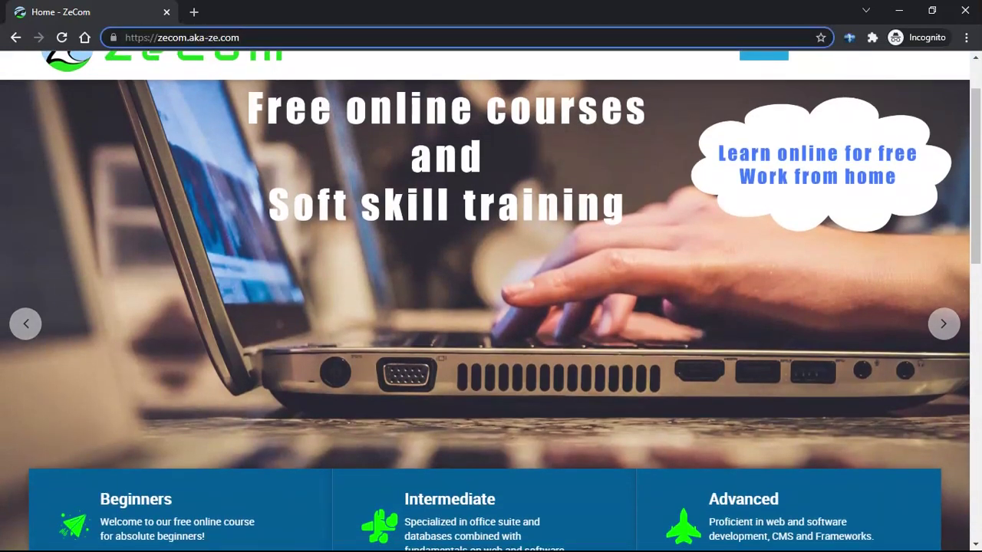
key("Return")
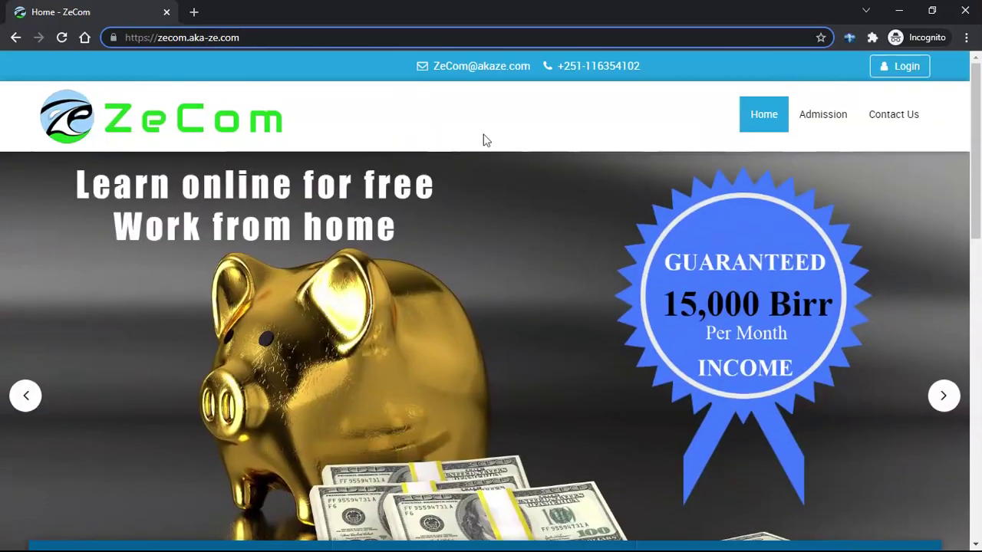
left_click(901, 68)
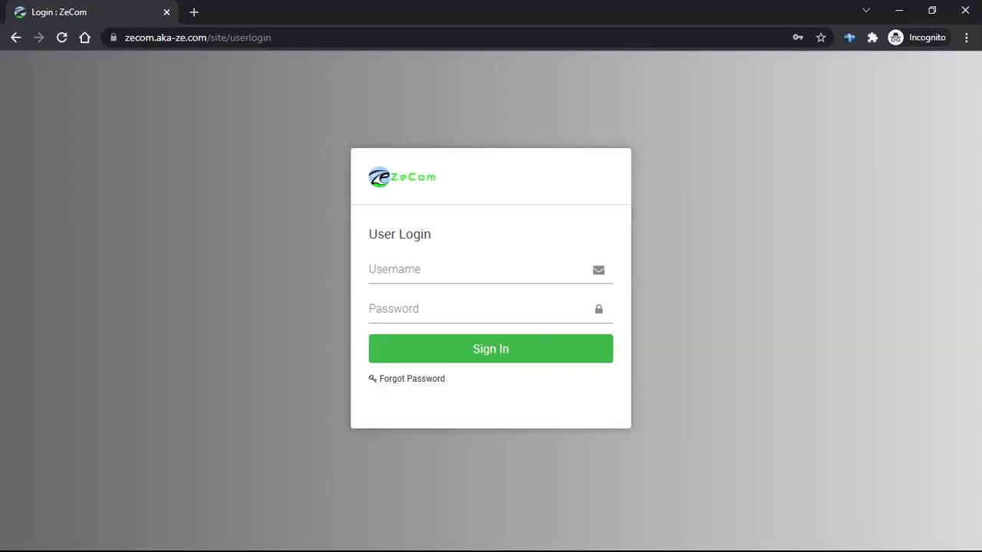
Sign in with the student username and password, getting the account-disabled error.
left_click(369, 269)
type("std3")
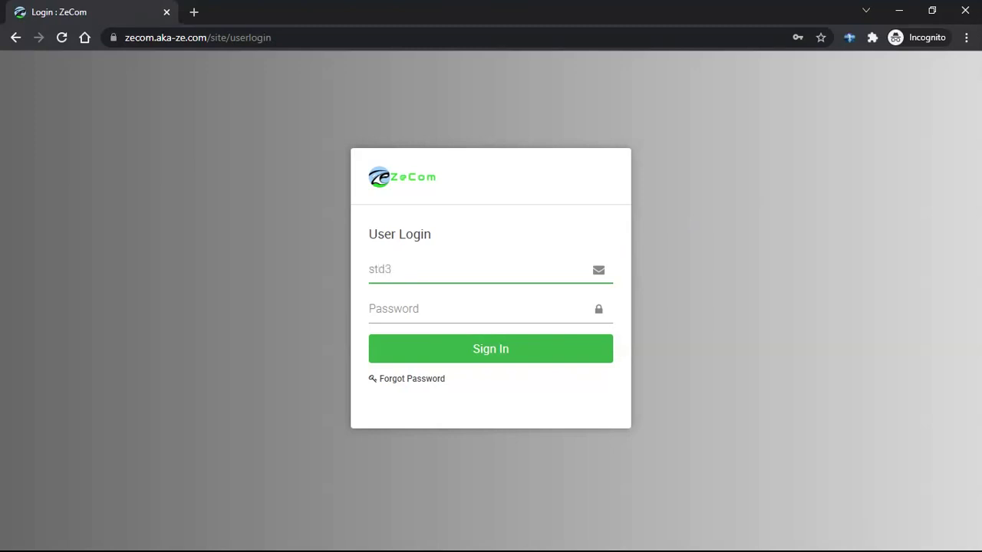
left_click(399, 308)
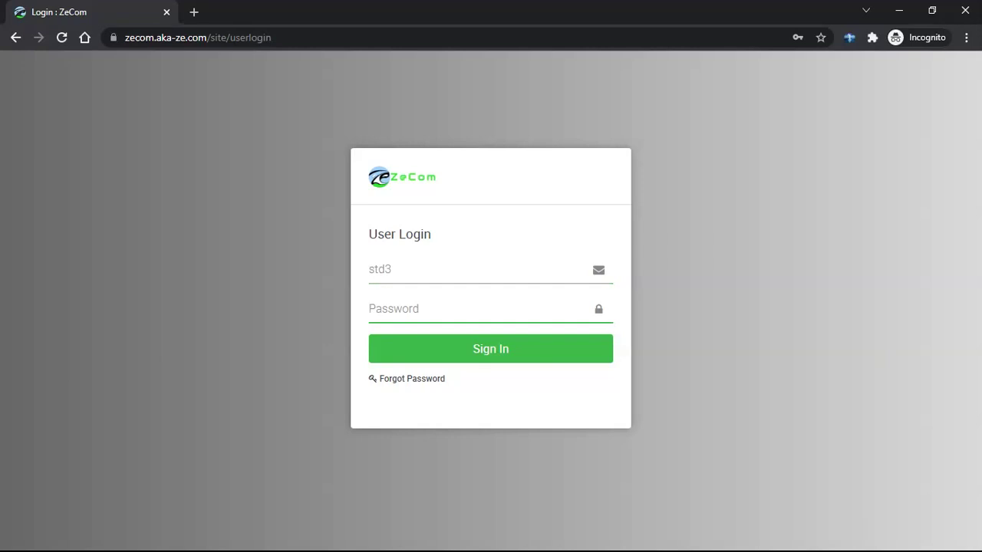
left_click(491, 348)
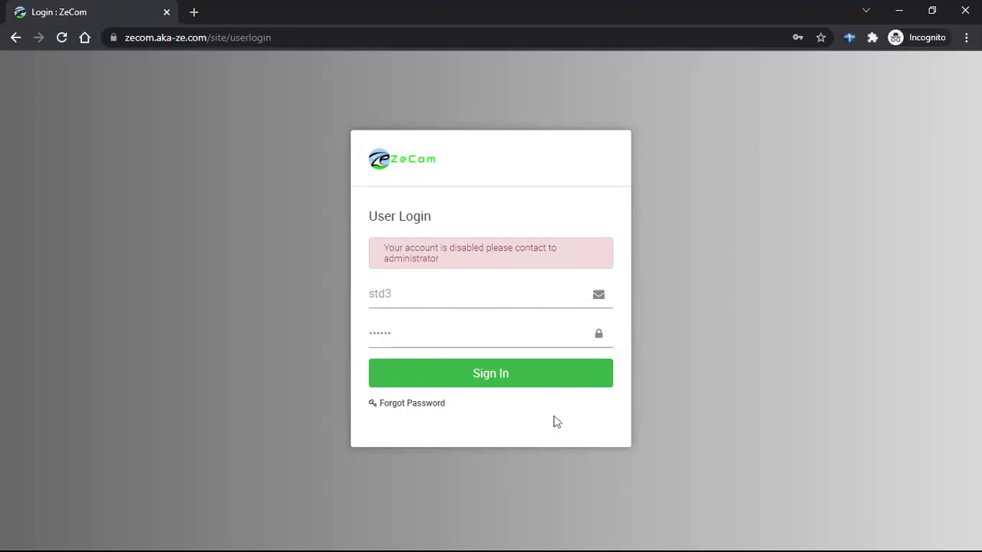
left_click(541, 384)
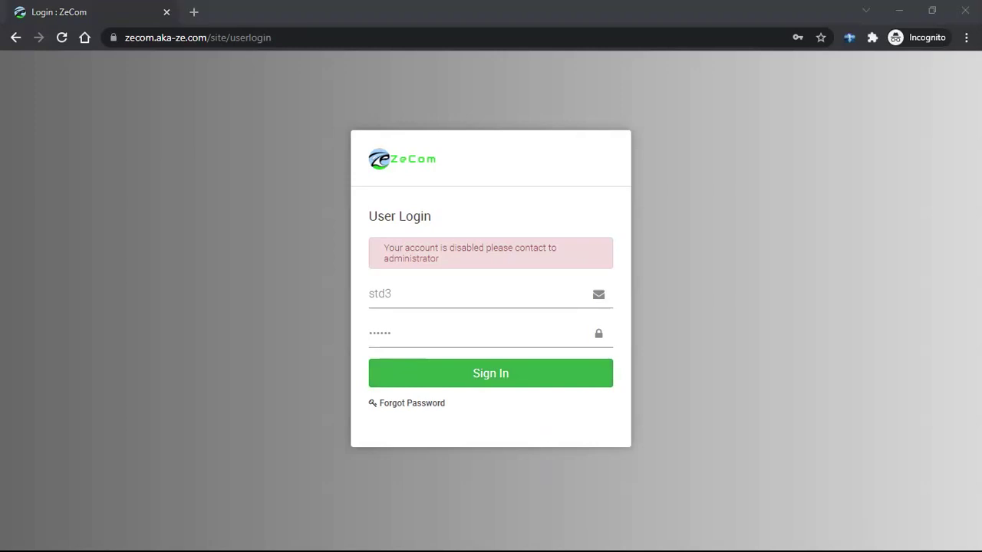
left_click(458, 375)
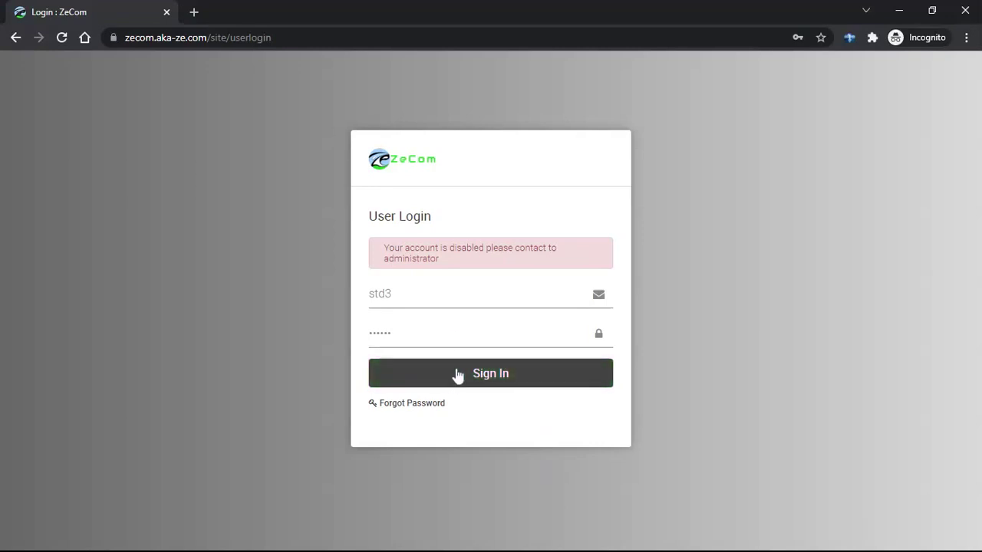
Sign in again, pick the Beginner (Computer Science) class and proceed to the dashboard.
left_click(458, 375)
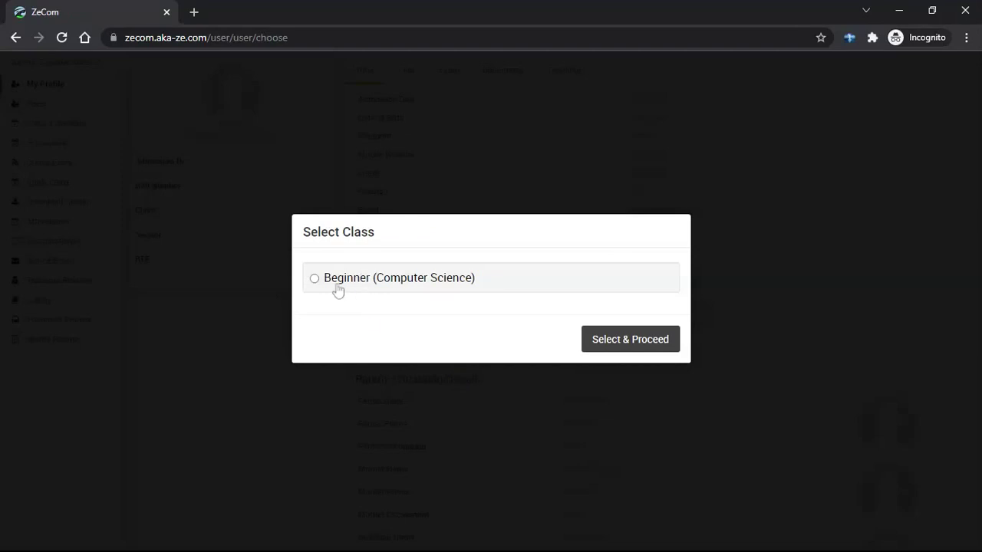
left_click(314, 278)
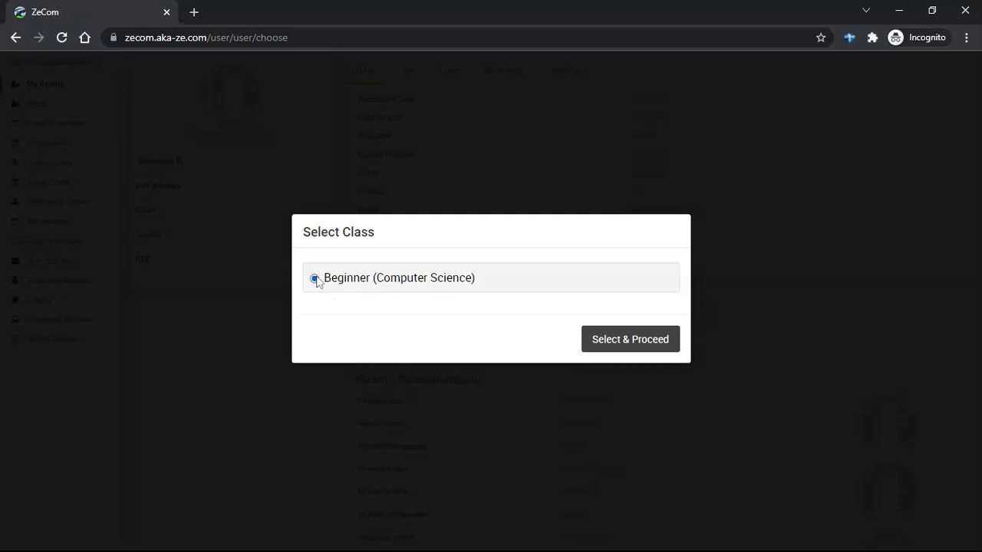
left_click(631, 346)
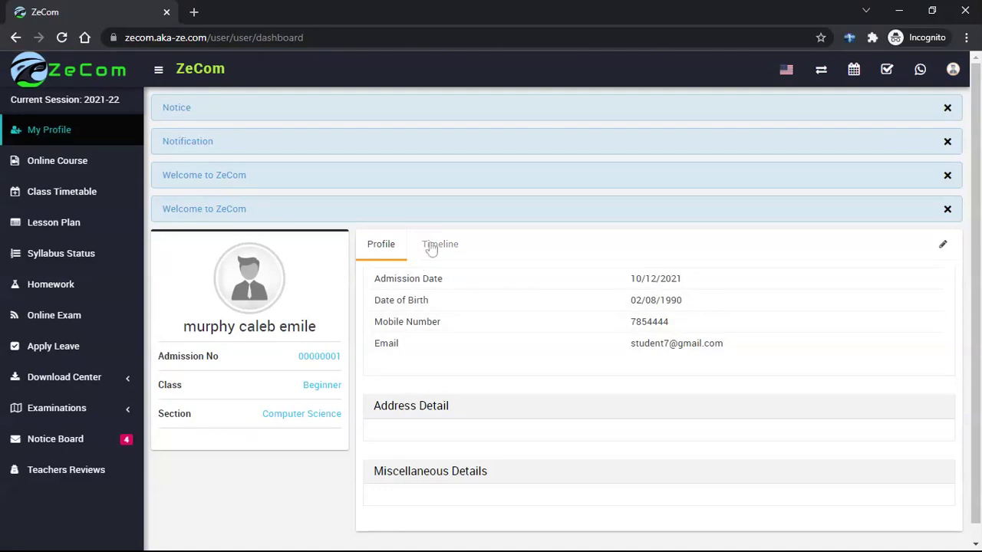
Open the Notice Board and expand the 01/12/2022 Notice about the demonstration modules.
left_click(200, 182)
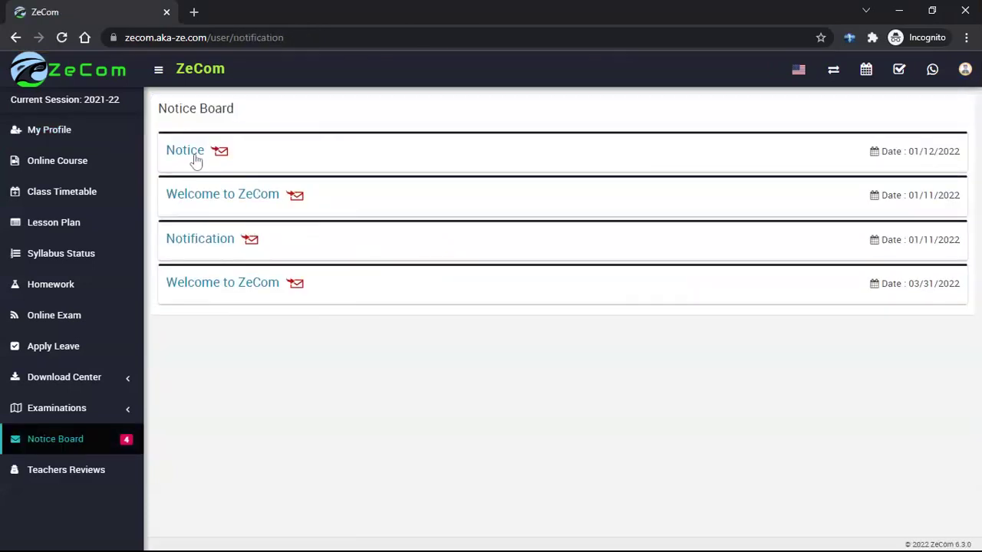
left_click(181, 150)
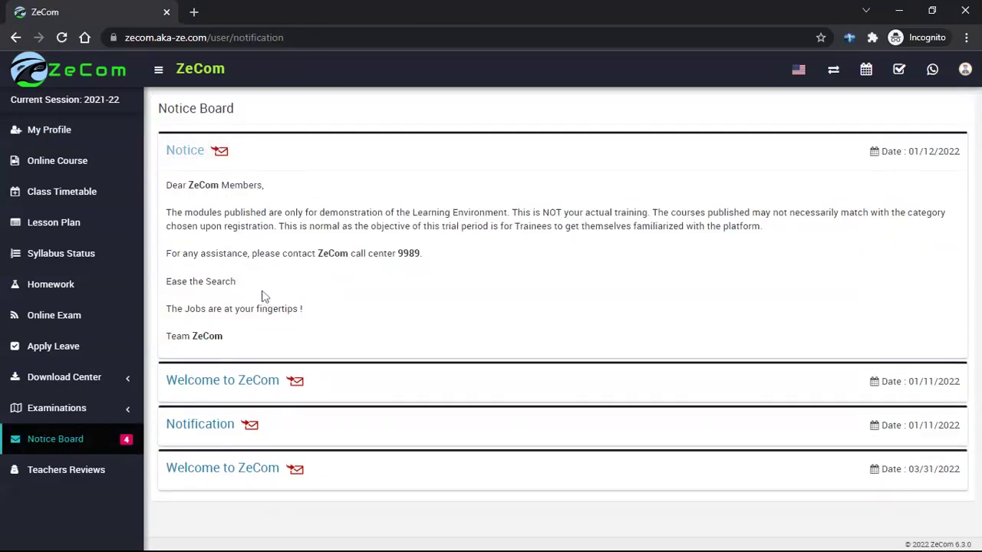
double_click(409, 253)
left_click(242, 201)
left_click(125, 382)
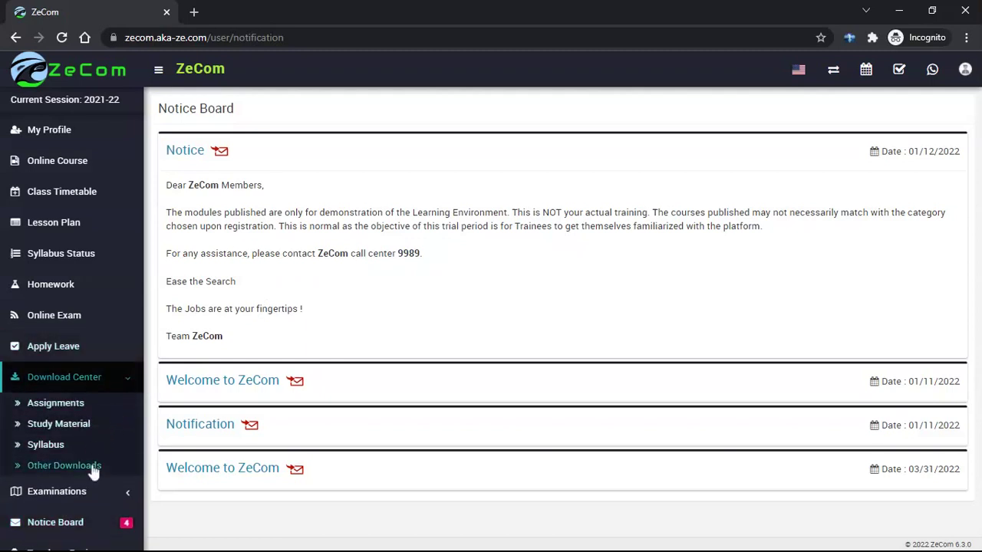
Open Download Center > Other Downloads to list the 'Contract to be filled ASAP' file.
left_click(92, 467)
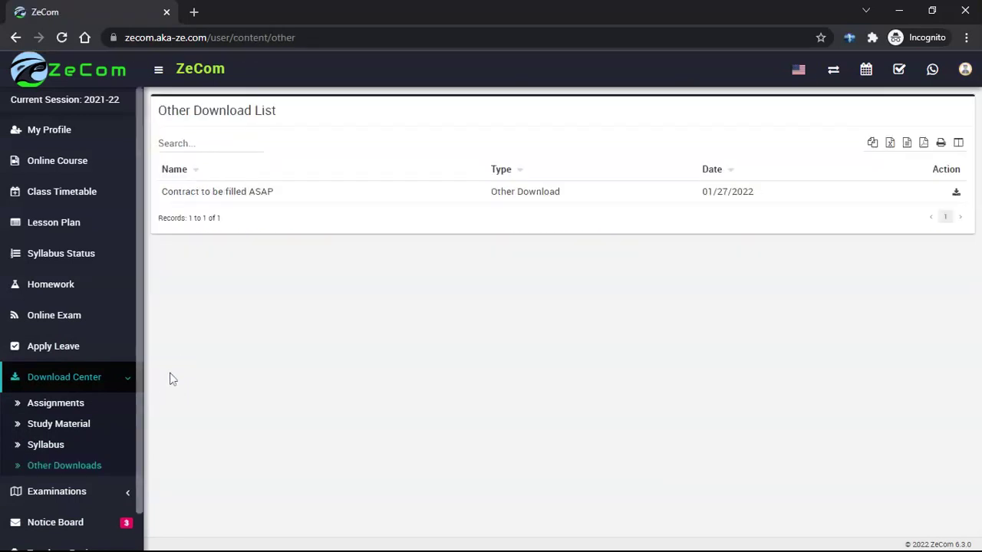
mouse_move(260, 196)
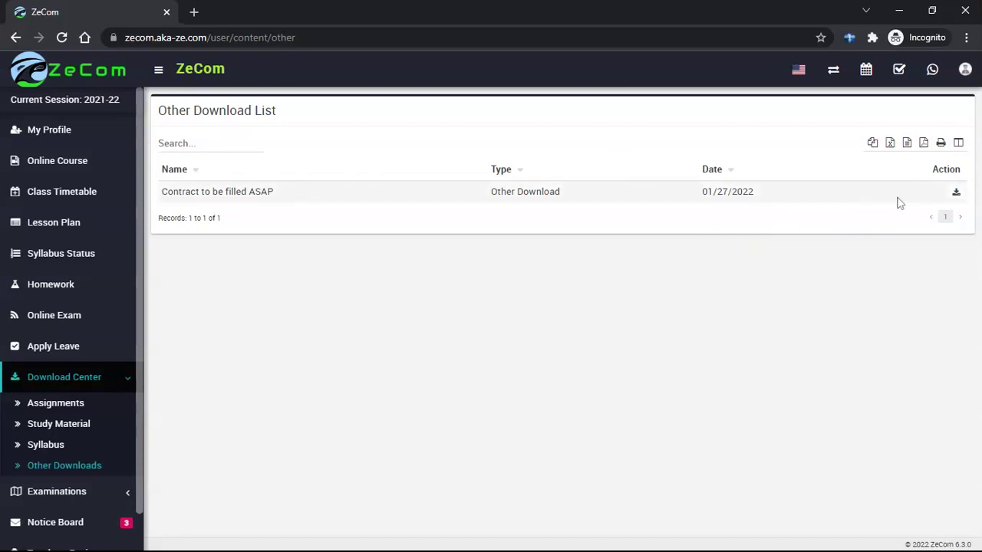
Download the 'Contract to be filled ASAP' file, saved as 1.pdf.
left_click(956, 195)
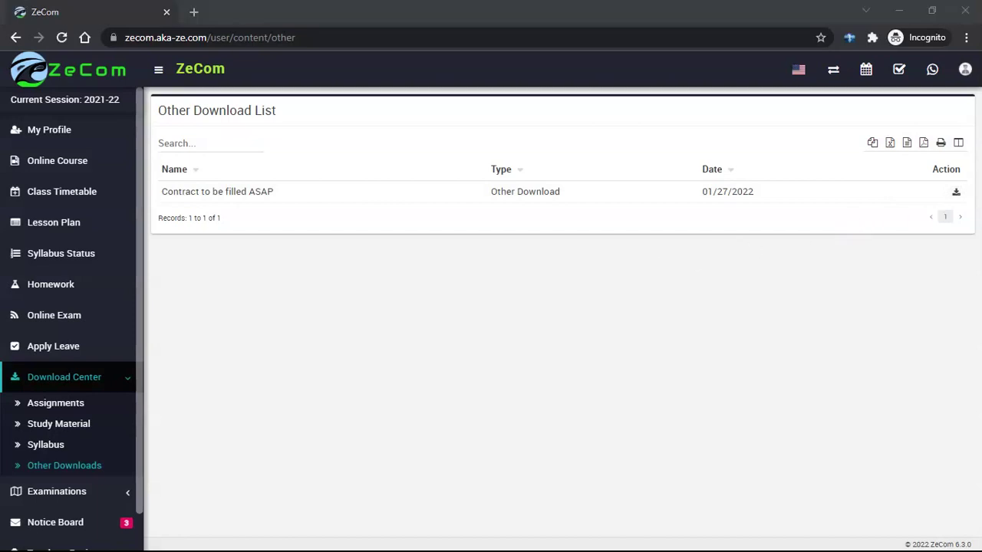
left_click(957, 193)
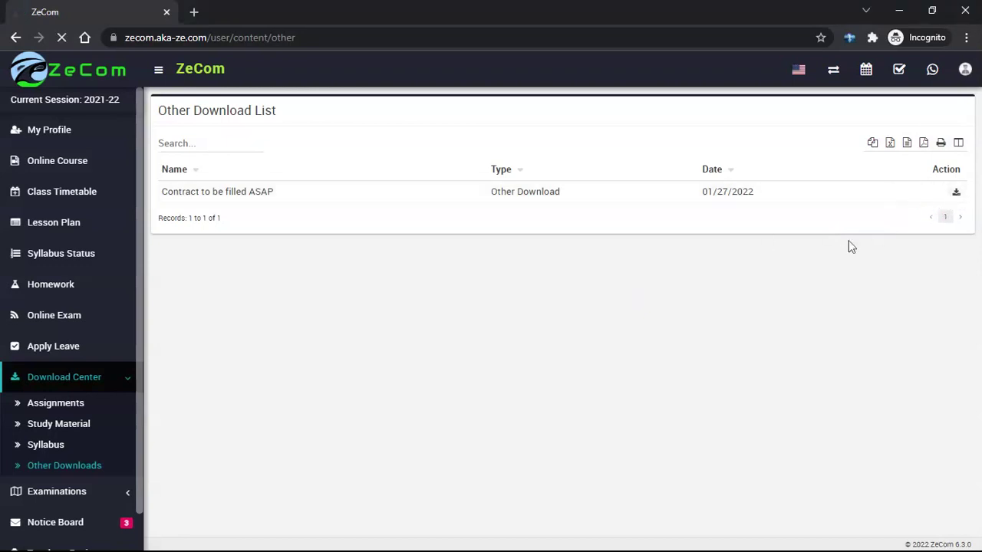